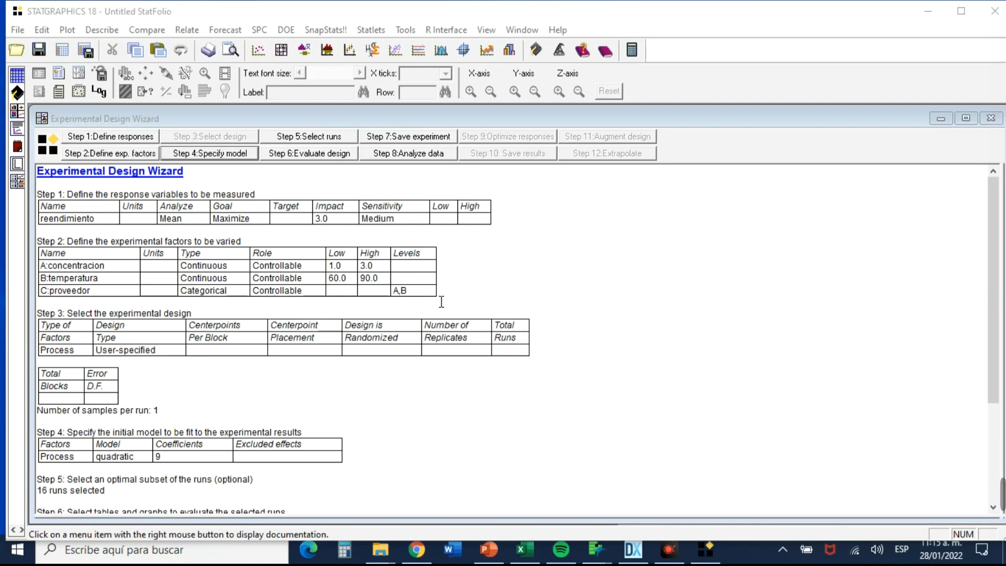
Analyze the experiment data for the response reendimiento with no transformation.
click(79, 74)
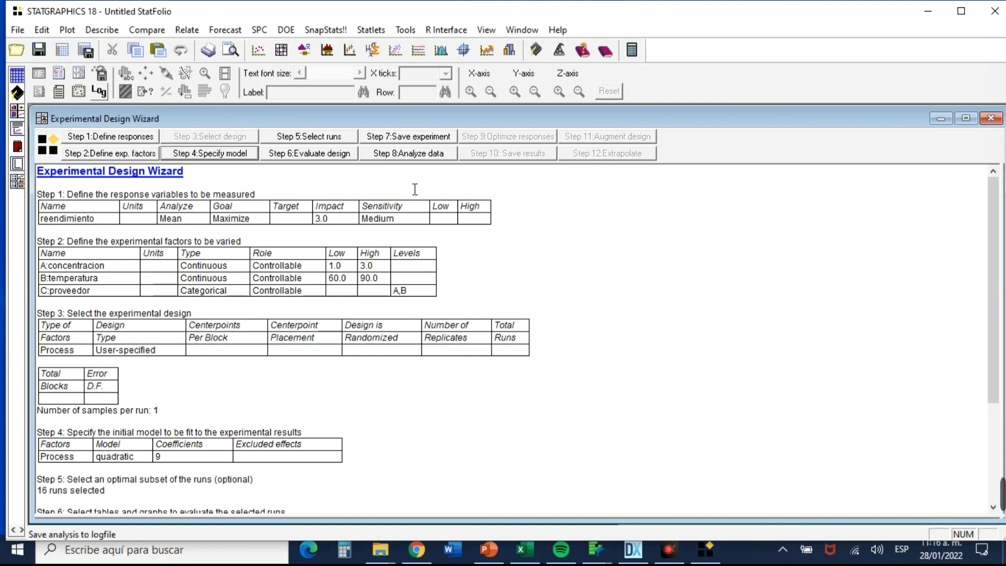
click(403, 157)
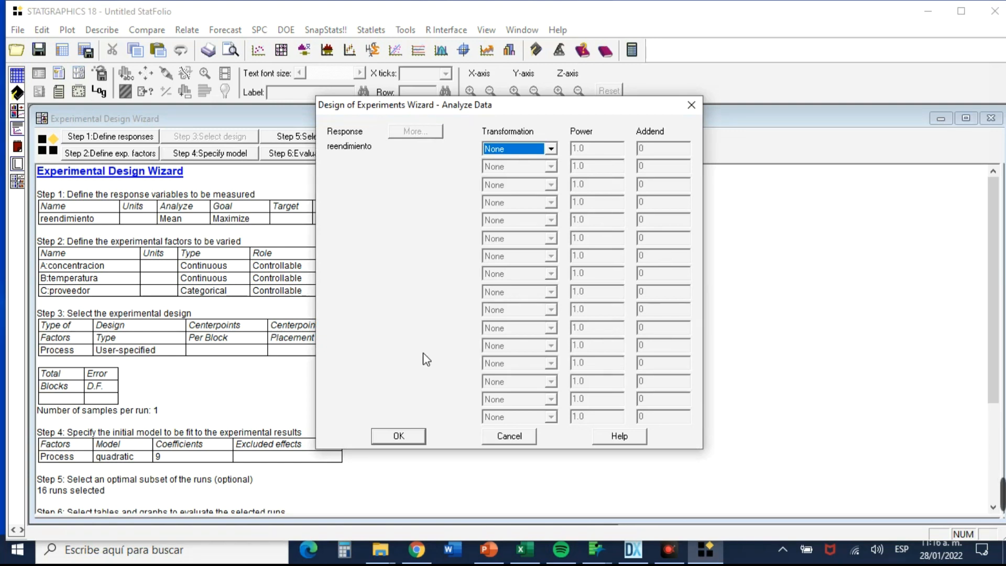
click(401, 439)
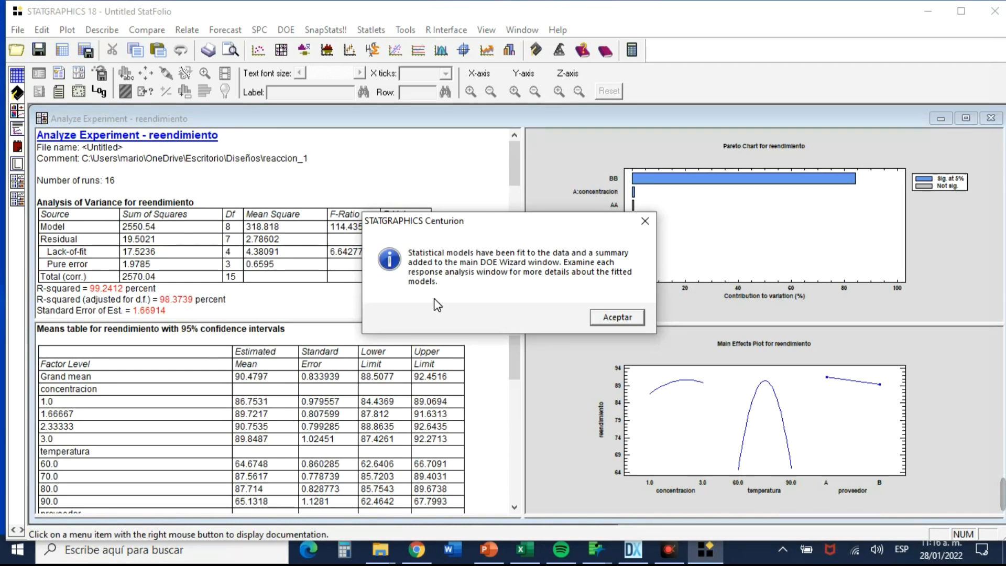
click(620, 319)
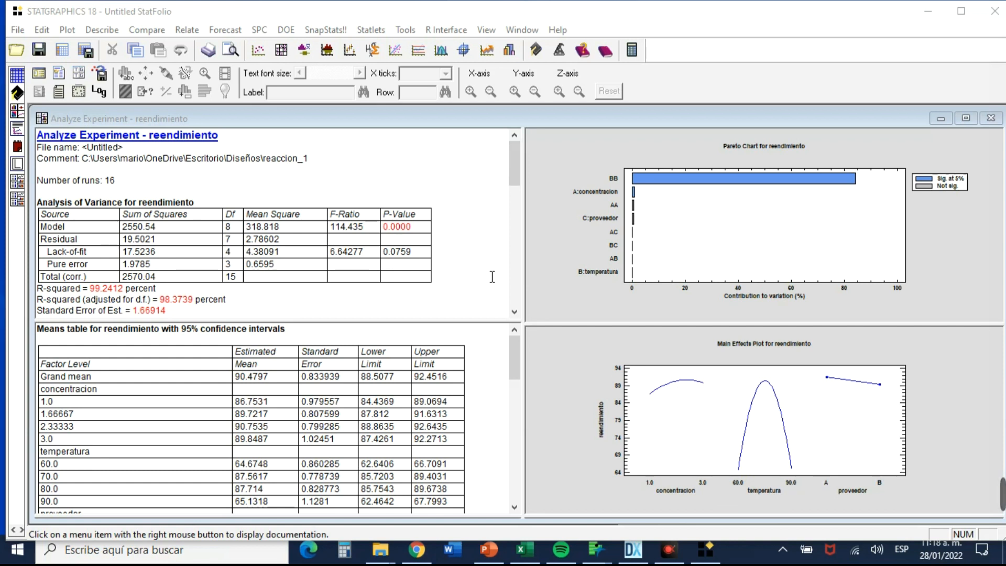
Enlarge the analysis summary and exclude the BC, AC and AB interaction effects from the reendimiento model.
double_click(492, 277)
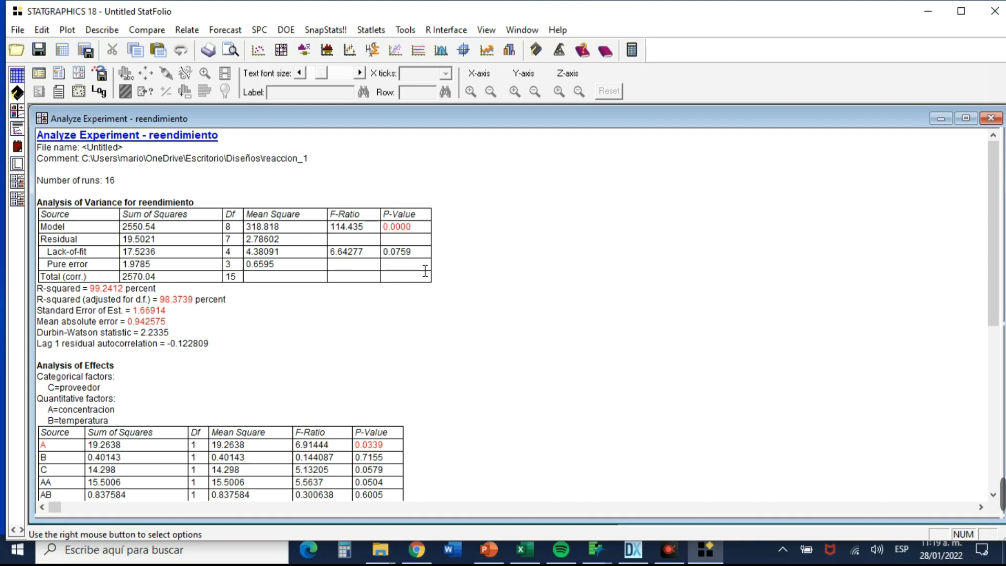
scroll(425, 271, down, 5)
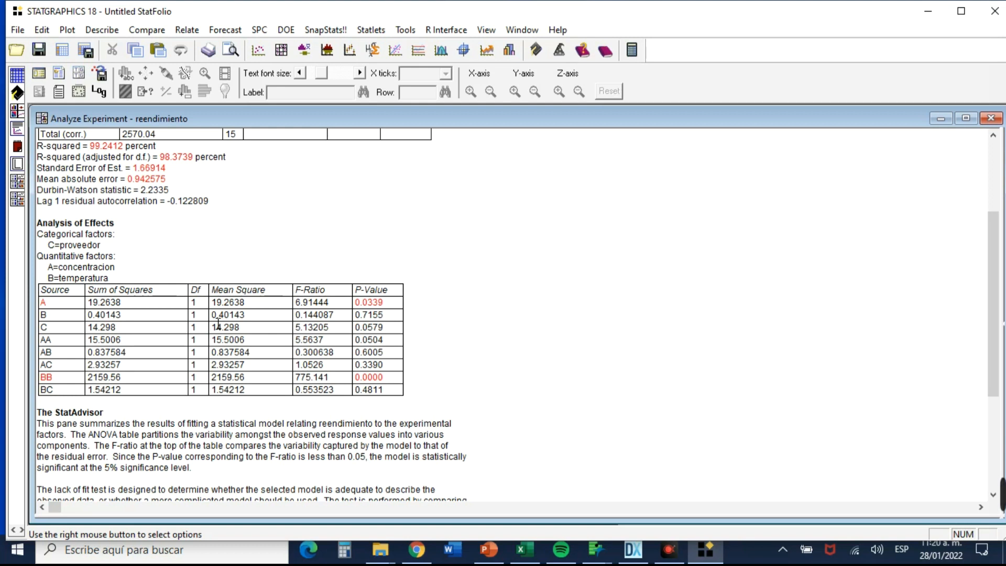
scroll(218, 324, up, 4)
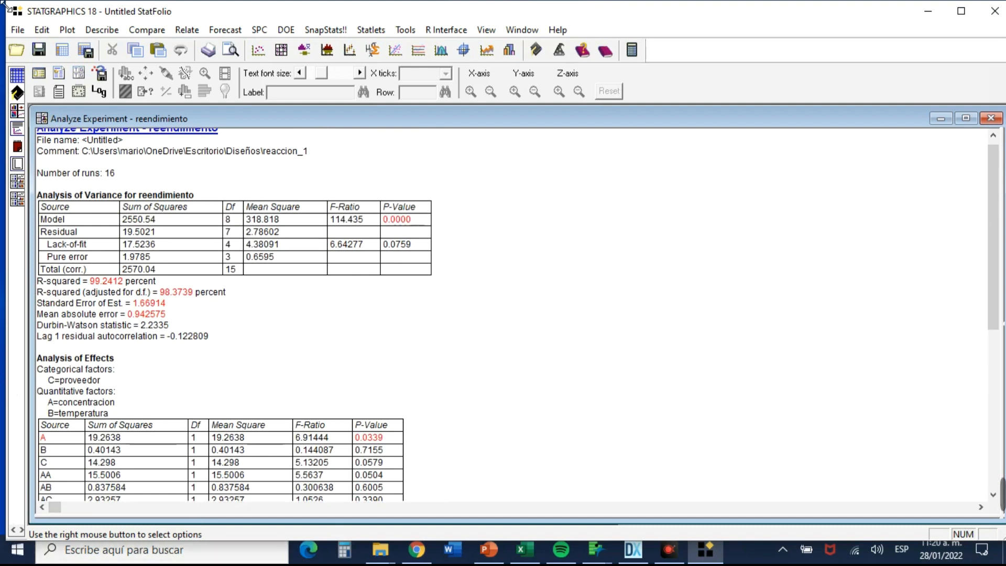
click(59, 76)
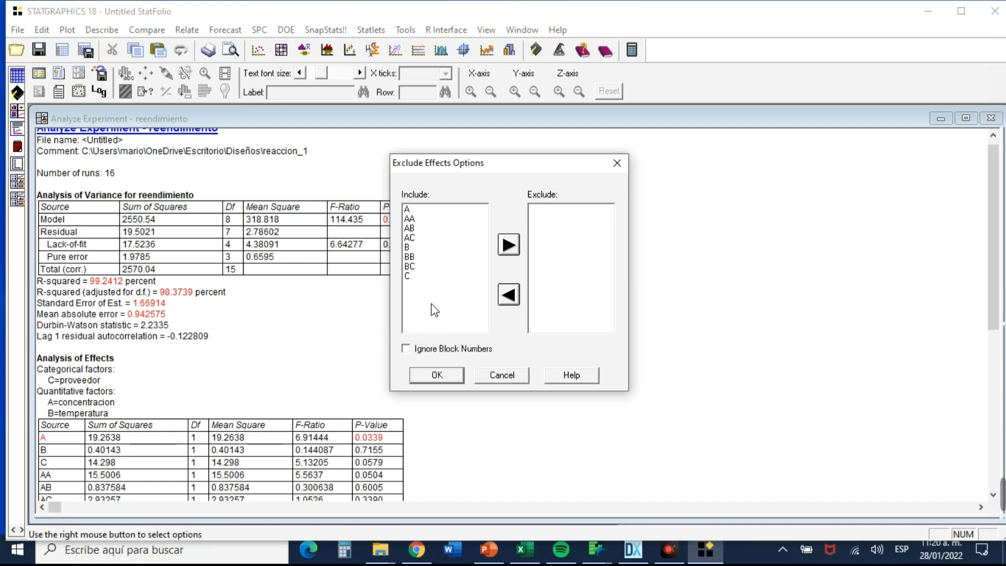
click(413, 269)
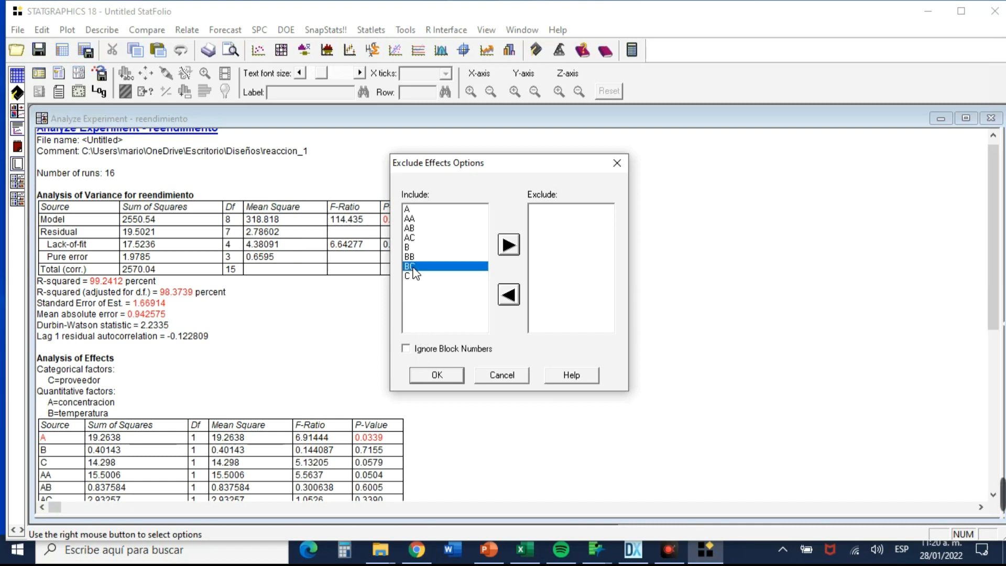
click(510, 254)
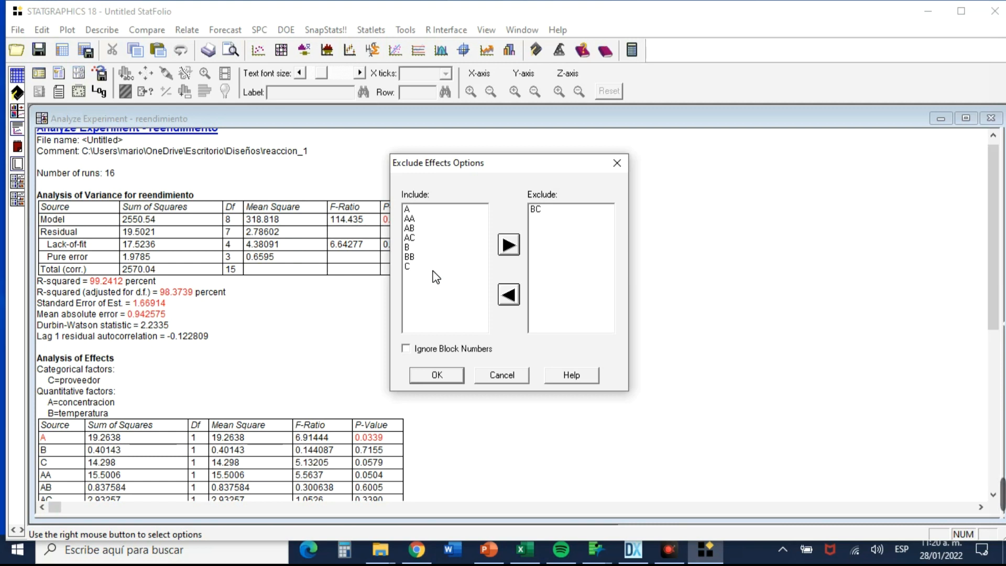
click(410, 238)
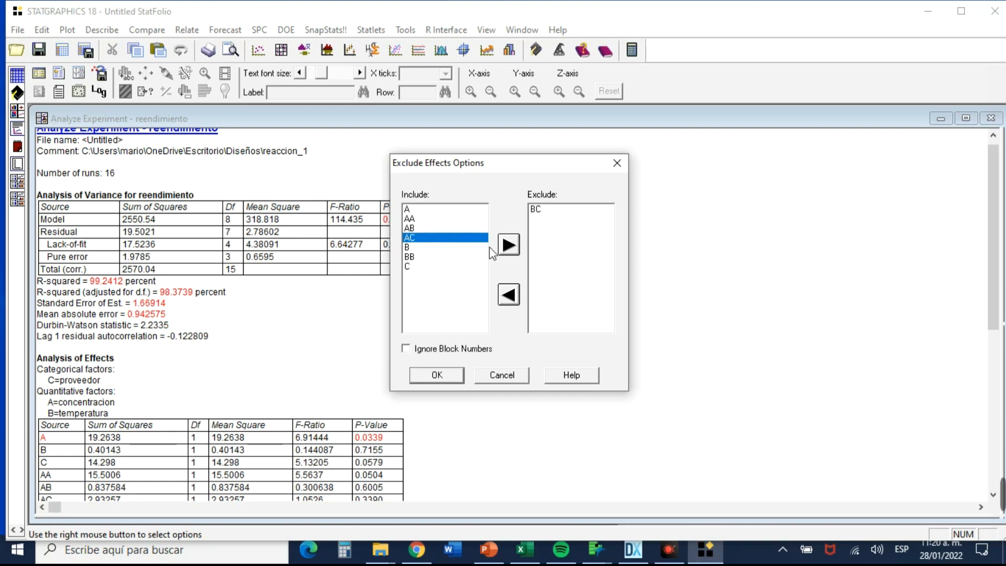
click(511, 246)
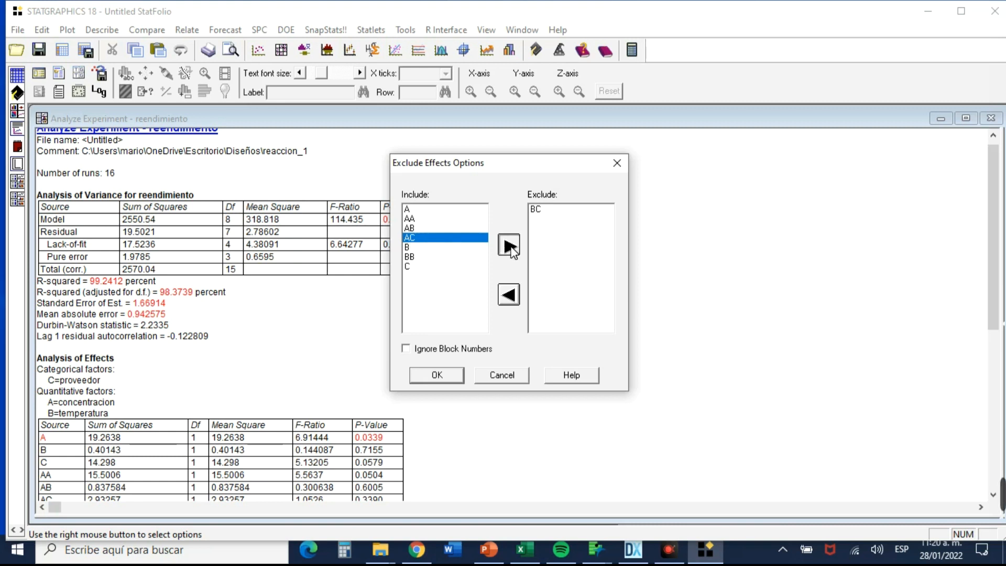
click(411, 229)
click(511, 245)
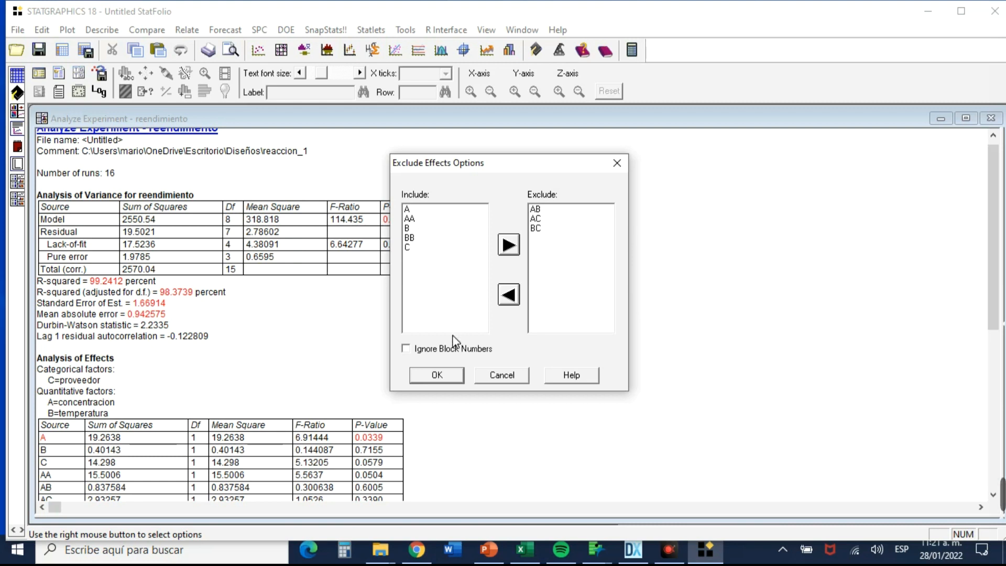
click(437, 375)
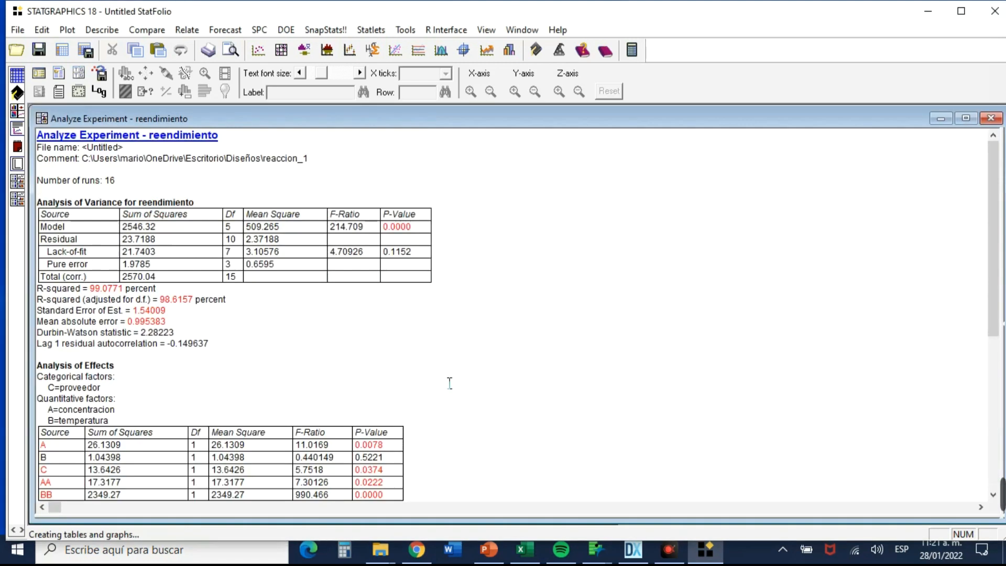
Review the refitted model's ANOVA and effects tables, its standardized regression coefficients and the Pareto chart.
scroll(450, 383, down, 1)
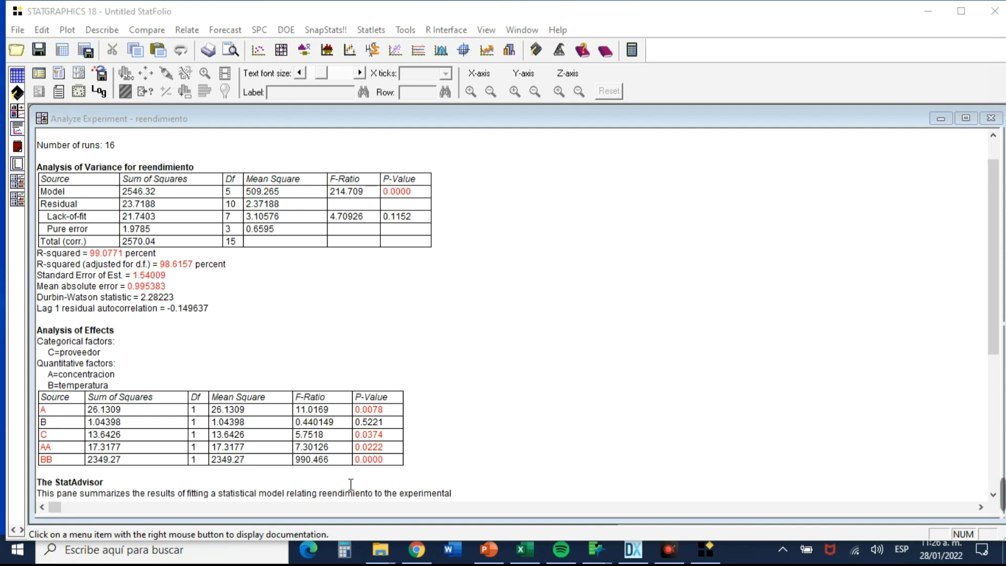
scroll(350, 484, down, 8)
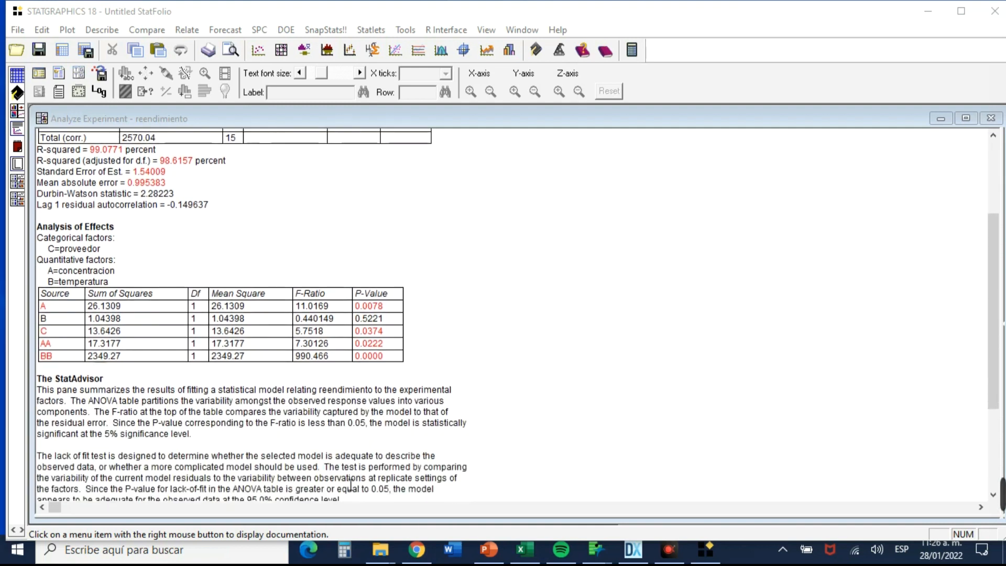
scroll(351, 484, up, 15)
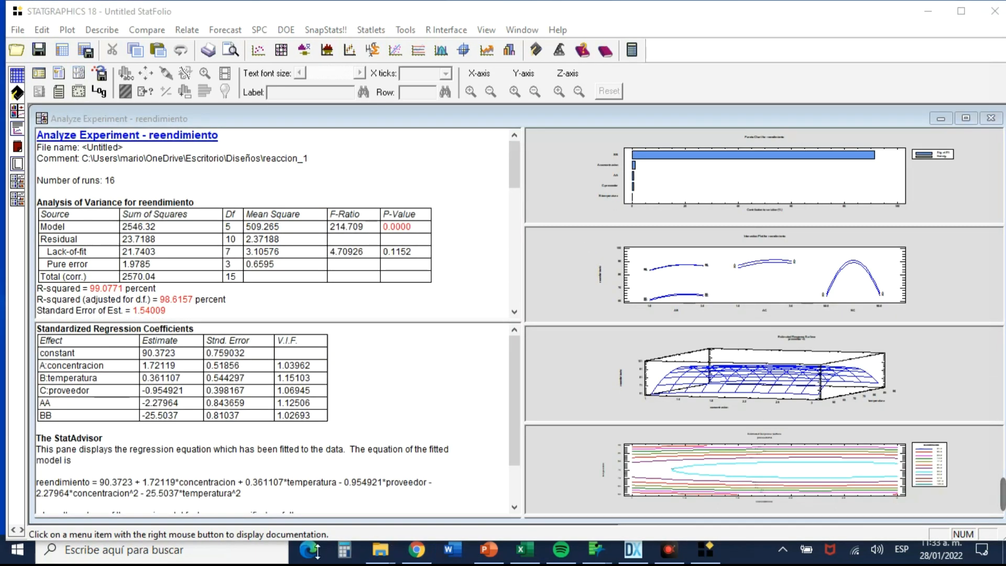
double_click(391, 393)
double_click(543, 183)
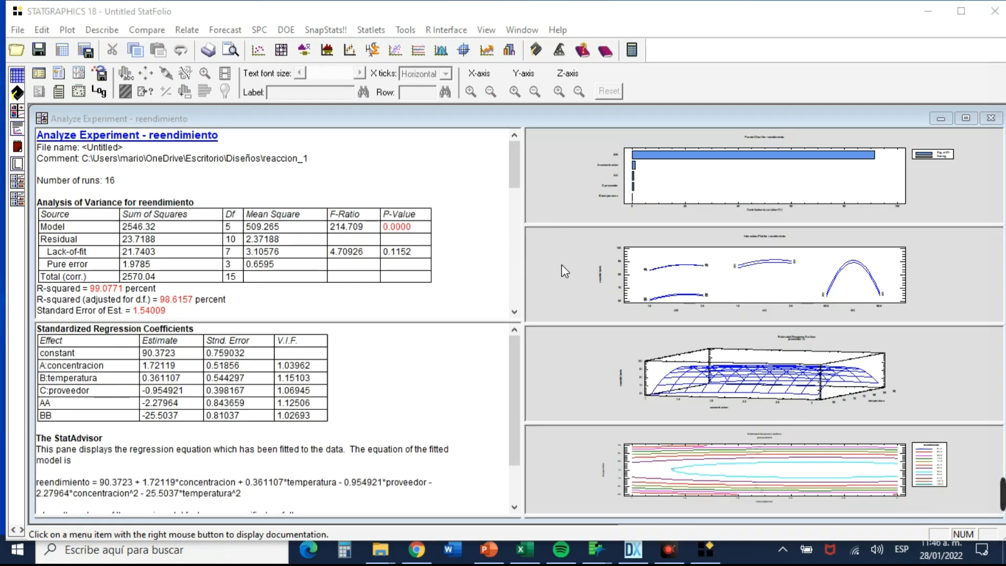
Enlarge the interaction plot and leave out concentracion so that it shows only temperatura and proveedor.
double_click(562, 268)
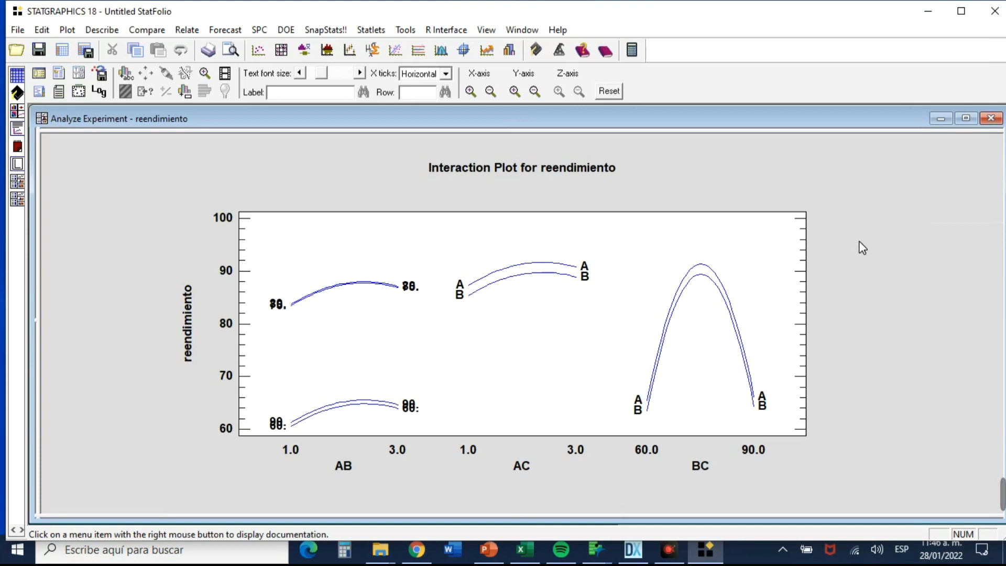
right_click(853, 195)
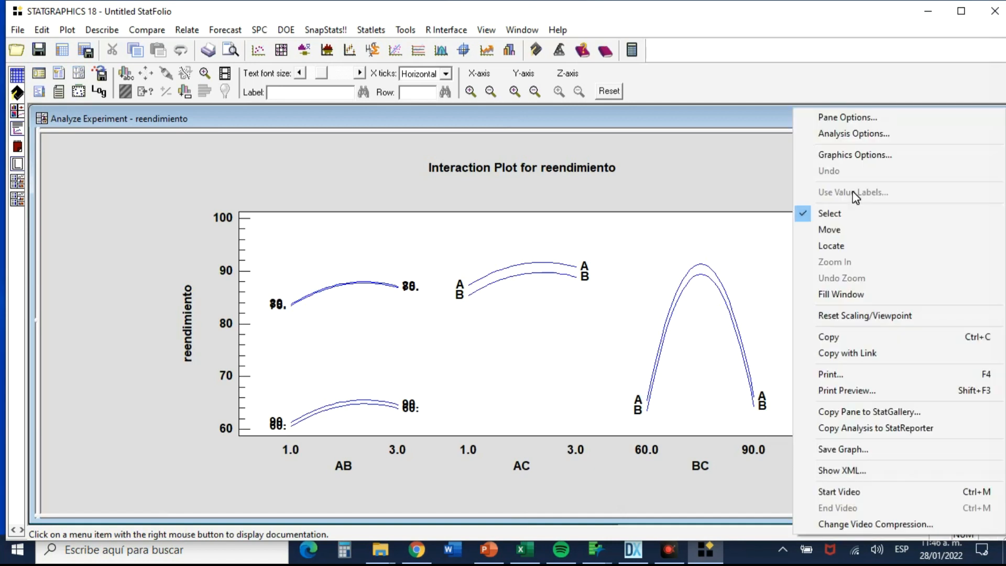
click(848, 116)
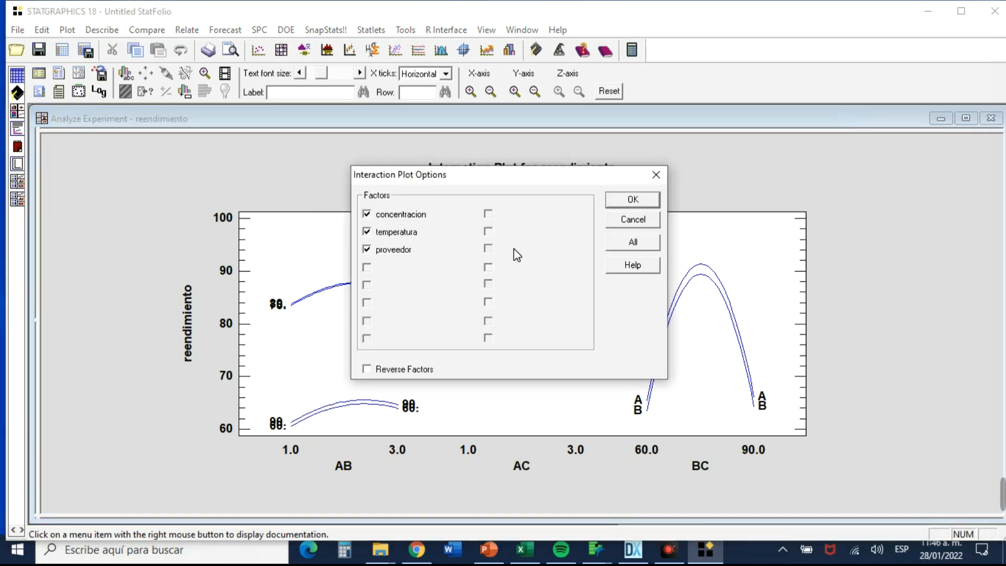
click(367, 215)
click(650, 200)
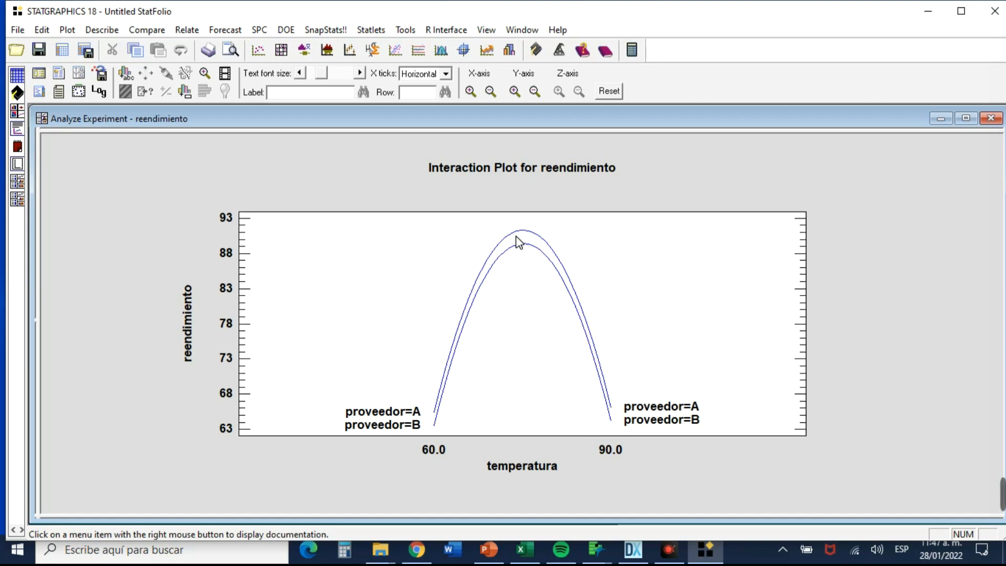
Change the interaction plot's factors to concentracion and proveedor, leaving out temperatura.
right_click(866, 166)
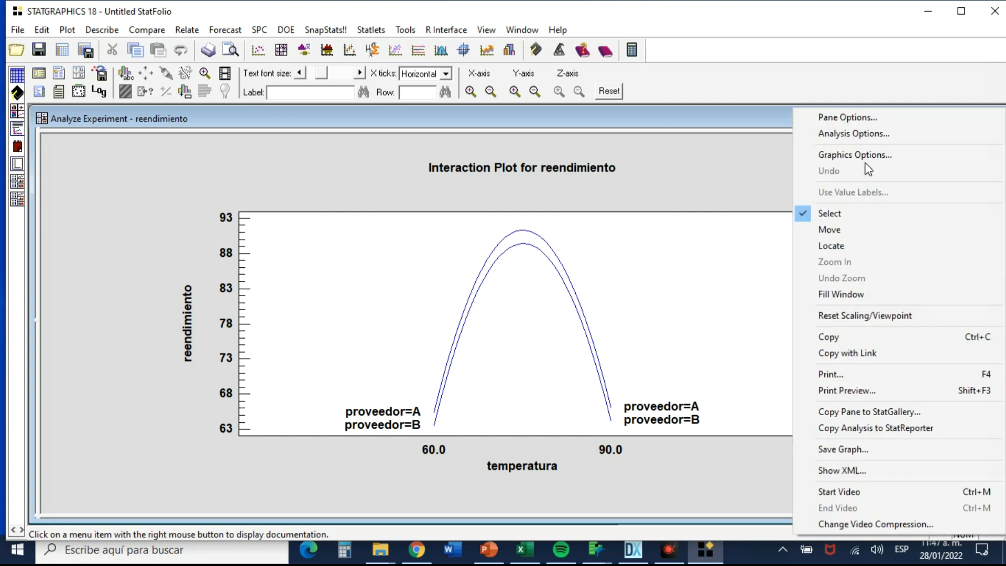
click(856, 125)
click(367, 232)
click(367, 231)
click(367, 213)
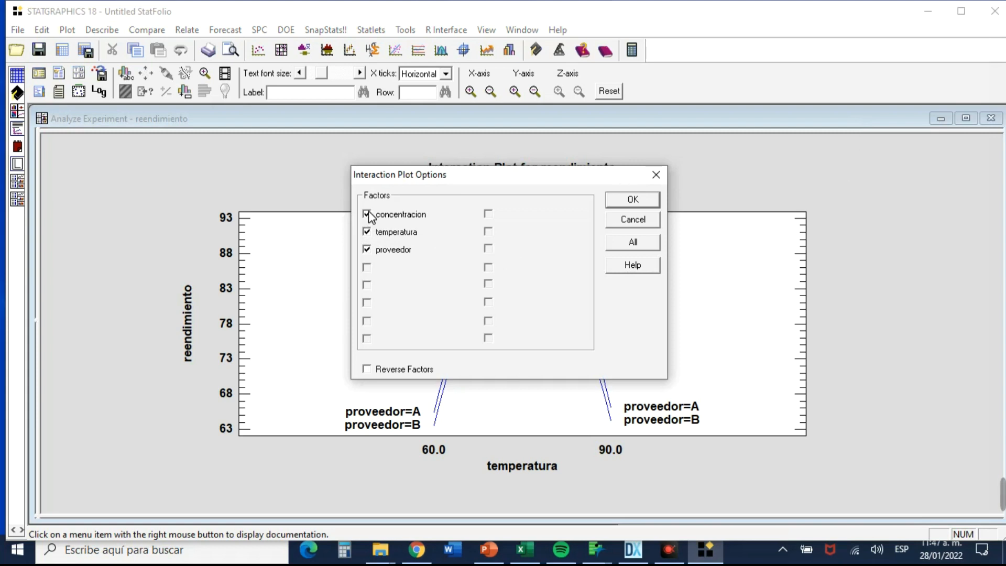
click(366, 232)
click(645, 201)
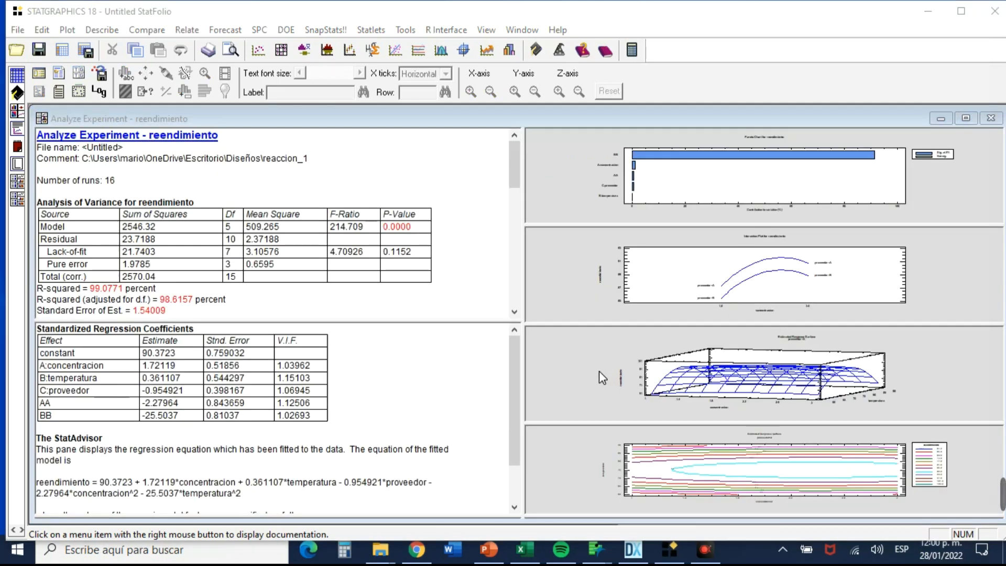
View the response surface plot enlarged, and set the contour plot to hold proveedor at A.
double_click(599, 372)
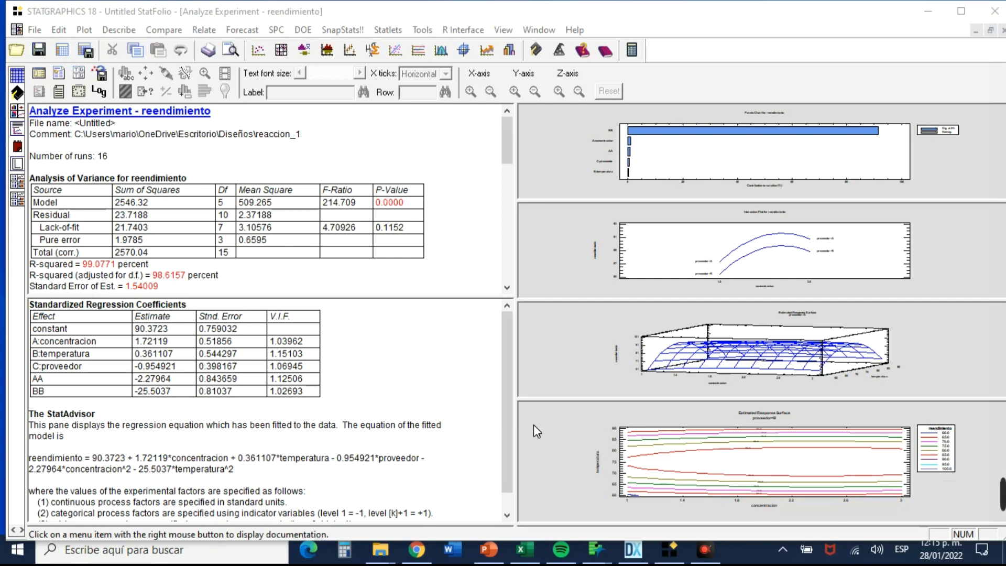
double_click(533, 426)
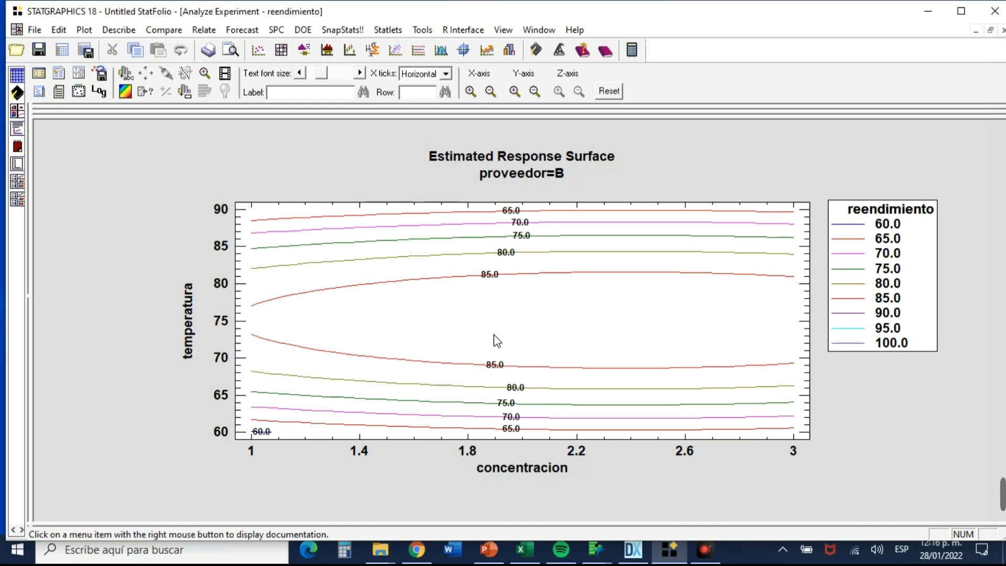
right_click(849, 156)
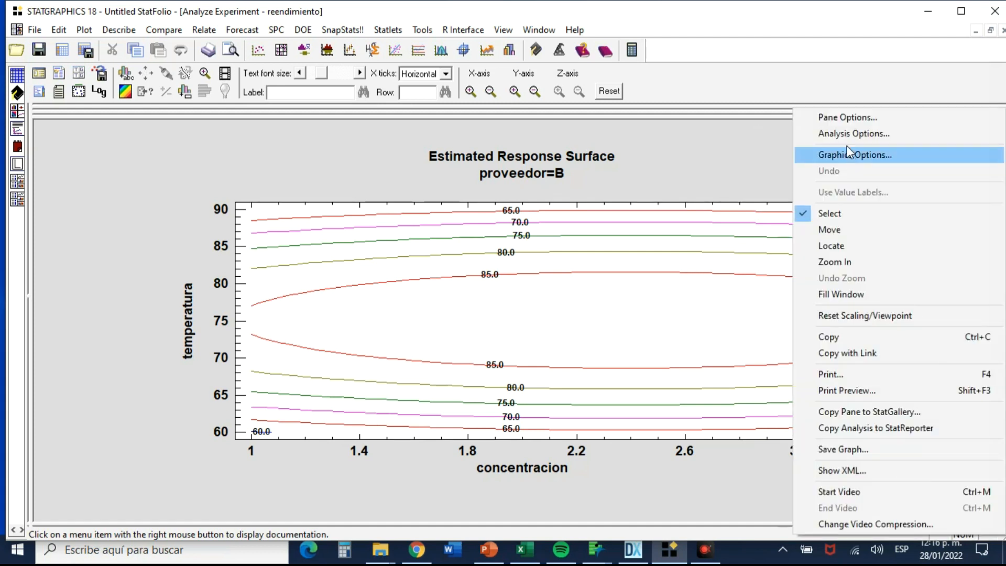
click(841, 121)
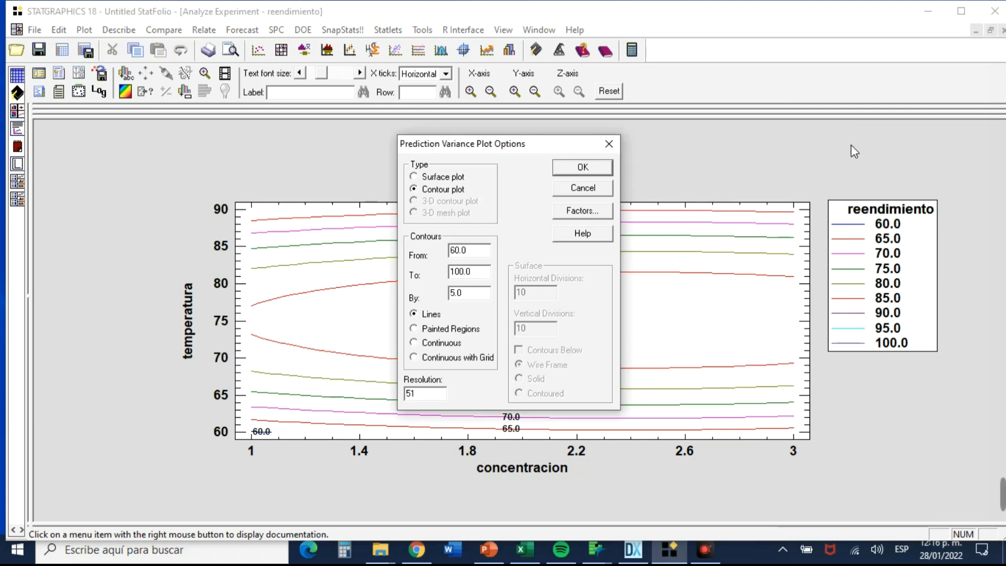
click(609, 211)
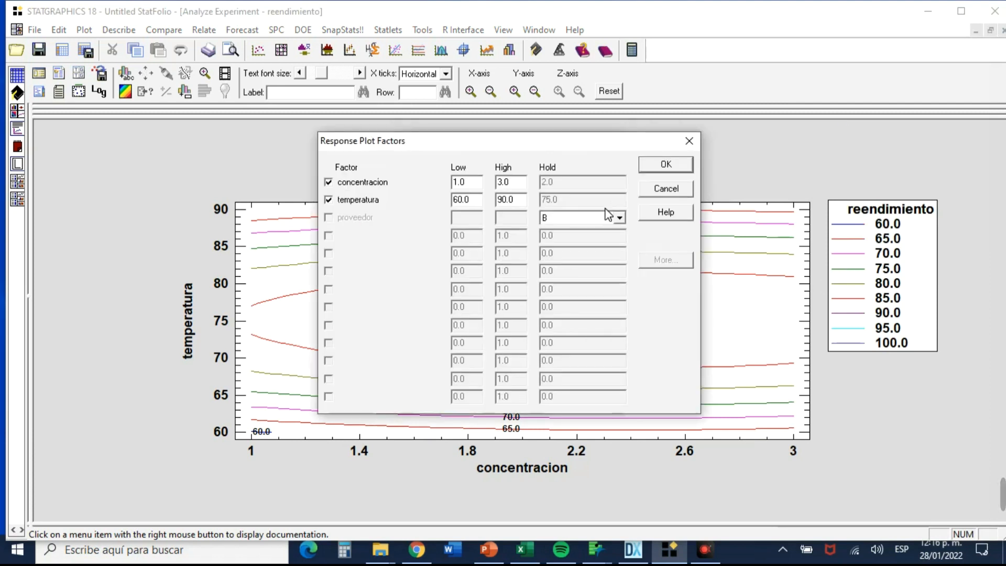
click(619, 218)
click(582, 234)
click(666, 166)
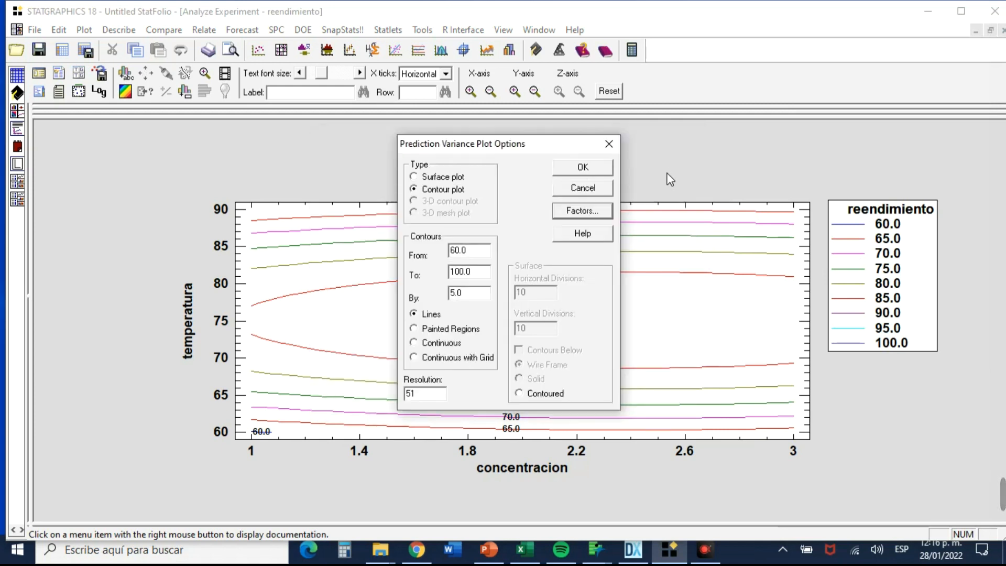
click(596, 166)
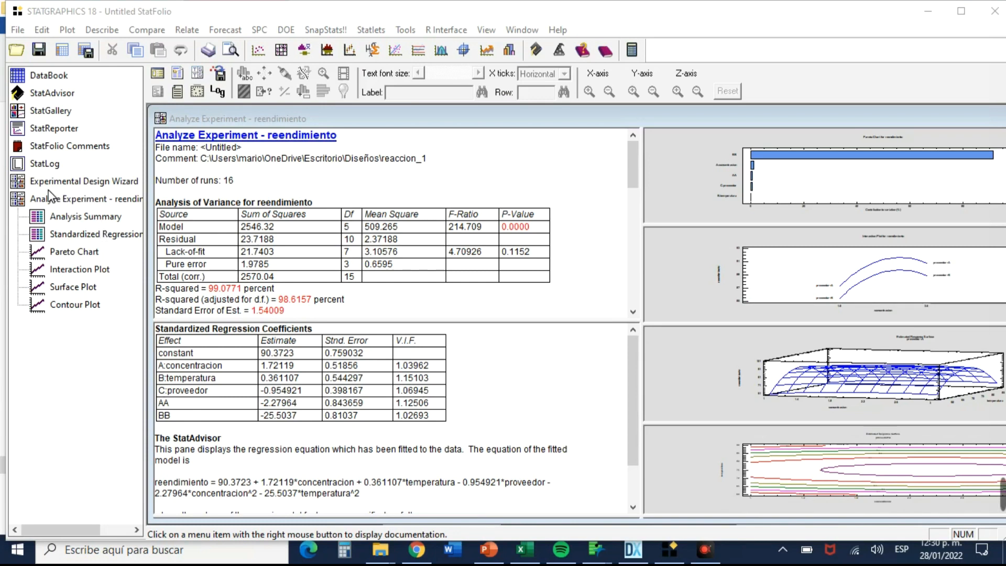
Optimize the responses in the Experimental Design Wizard and review the optimum factor settings.
click(18, 182)
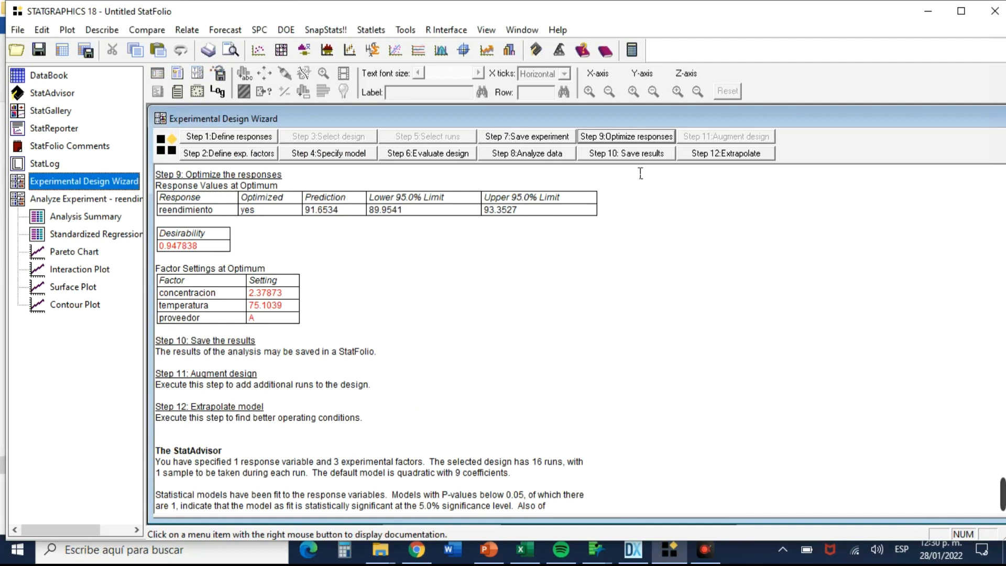
click(631, 138)
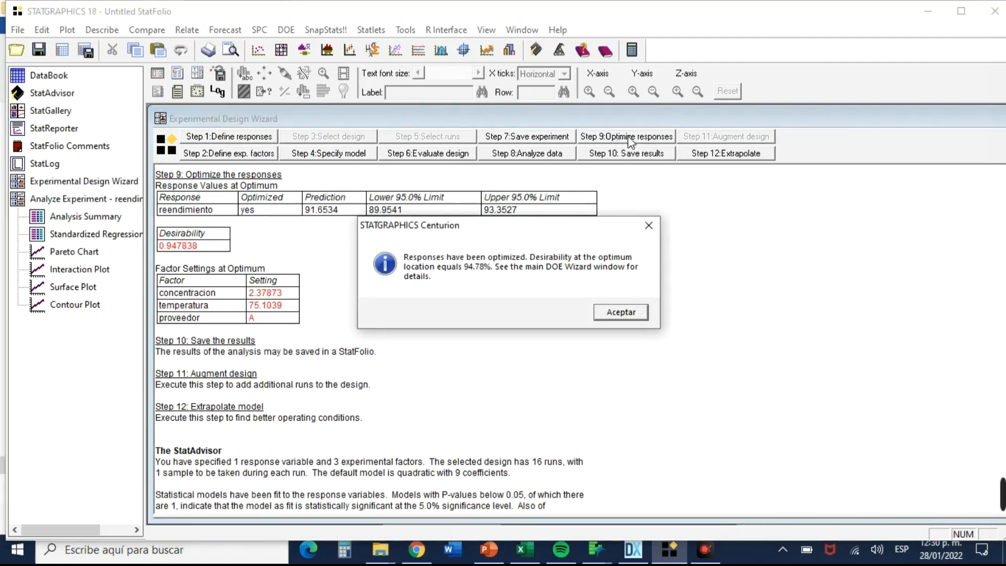
click(630, 314)
scroll(438, 455, down, 15)
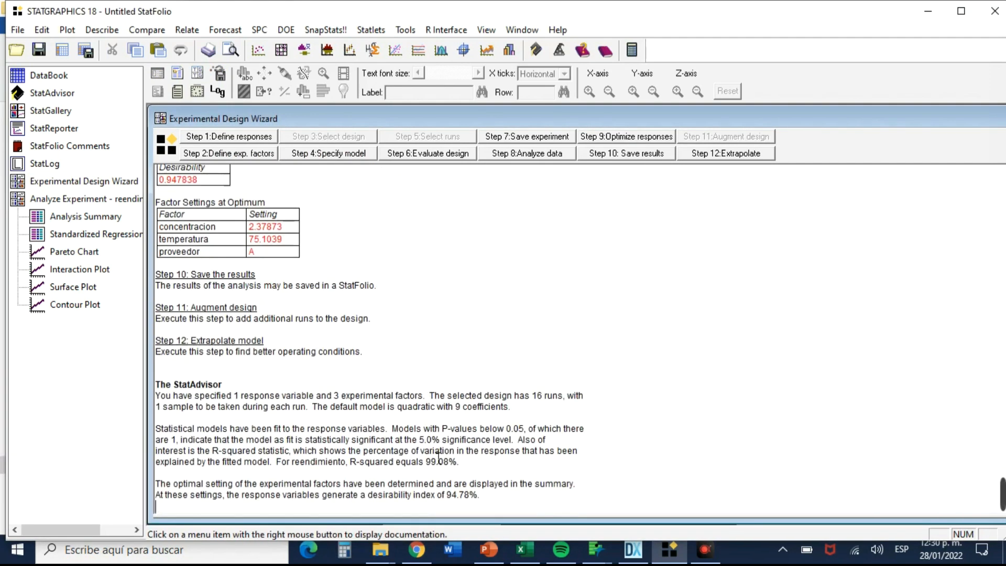
scroll(438, 456, up, 3)
scroll(438, 456, up, 6)
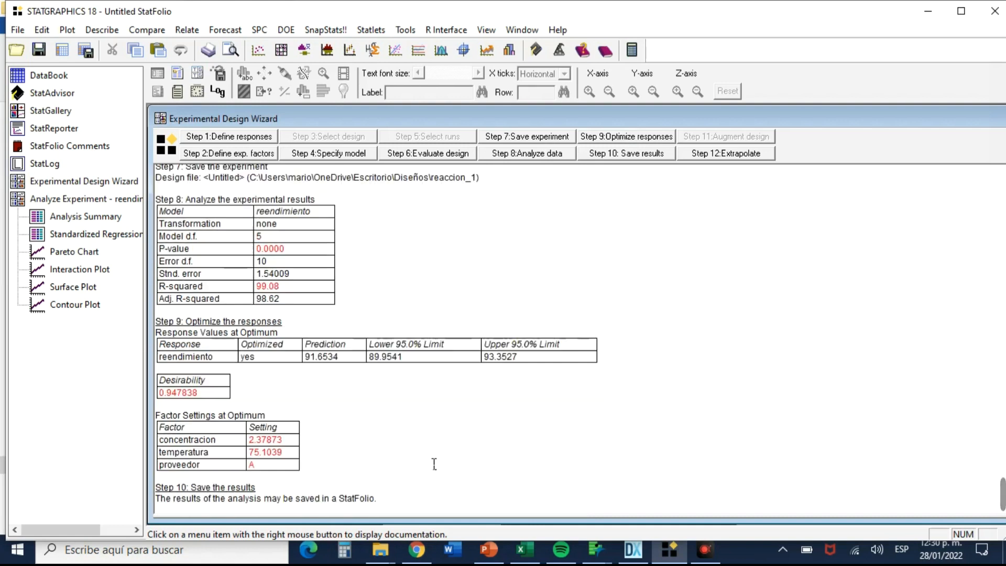